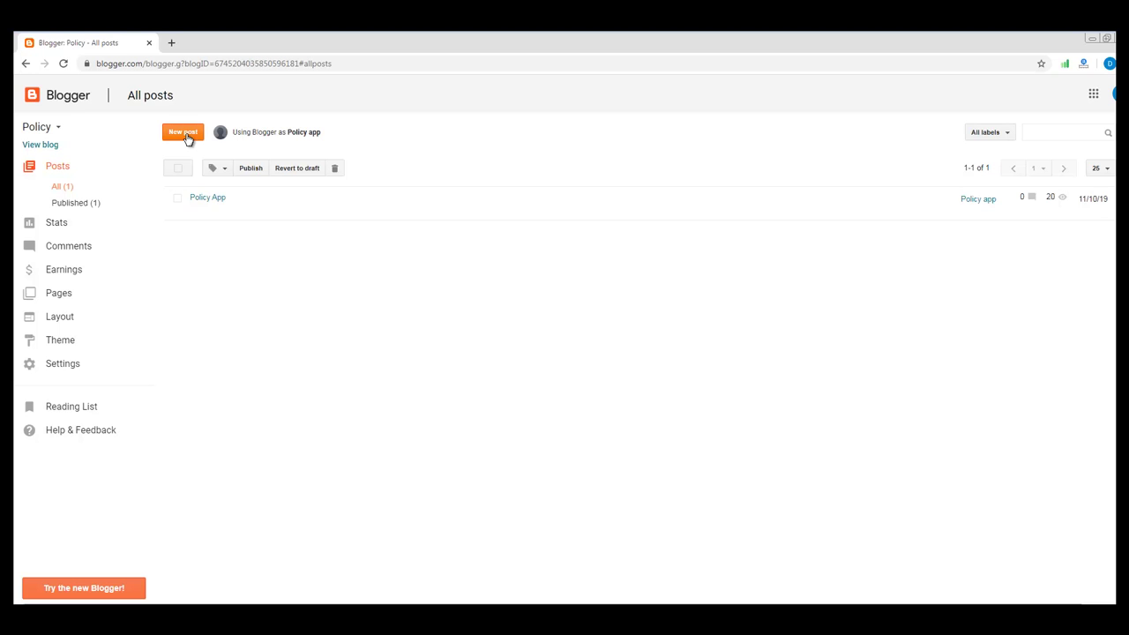
Start a new blank post on the Policy blog from the All posts page
{"action": "left_click", "coordinate": [184, 133]}
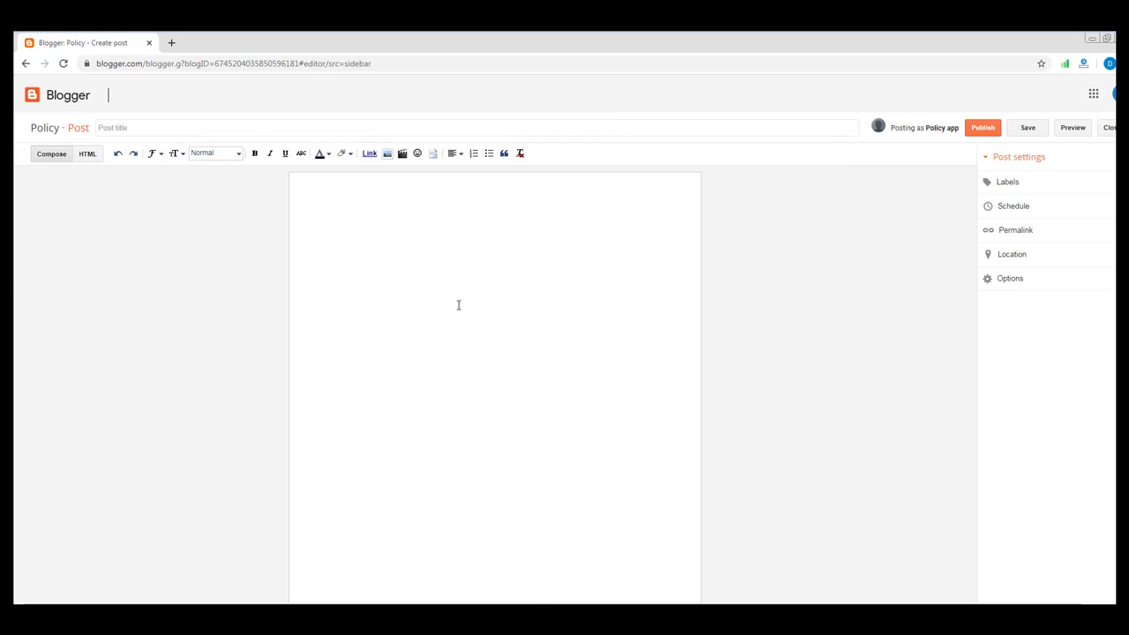
Copy the entire privacy policy text from Word and return to the Blogger editor
{"action": "key", "text": "alt+Tab"}
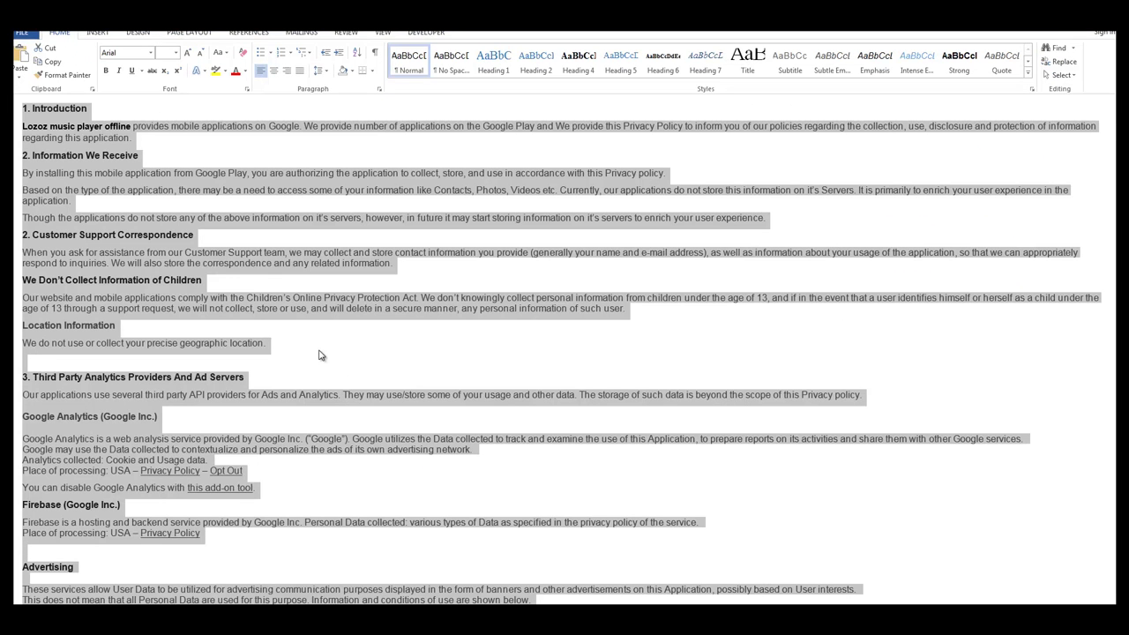
{"action": "left_click", "coordinate": [251, 302]}
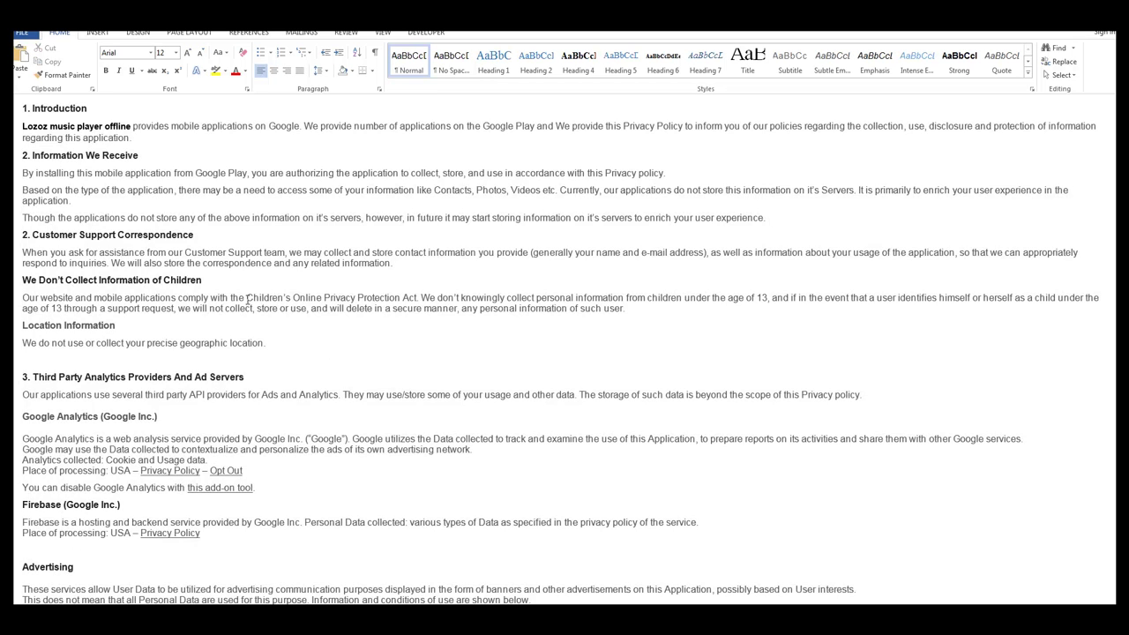
{"action": "key", "text": "ctrl+a"}
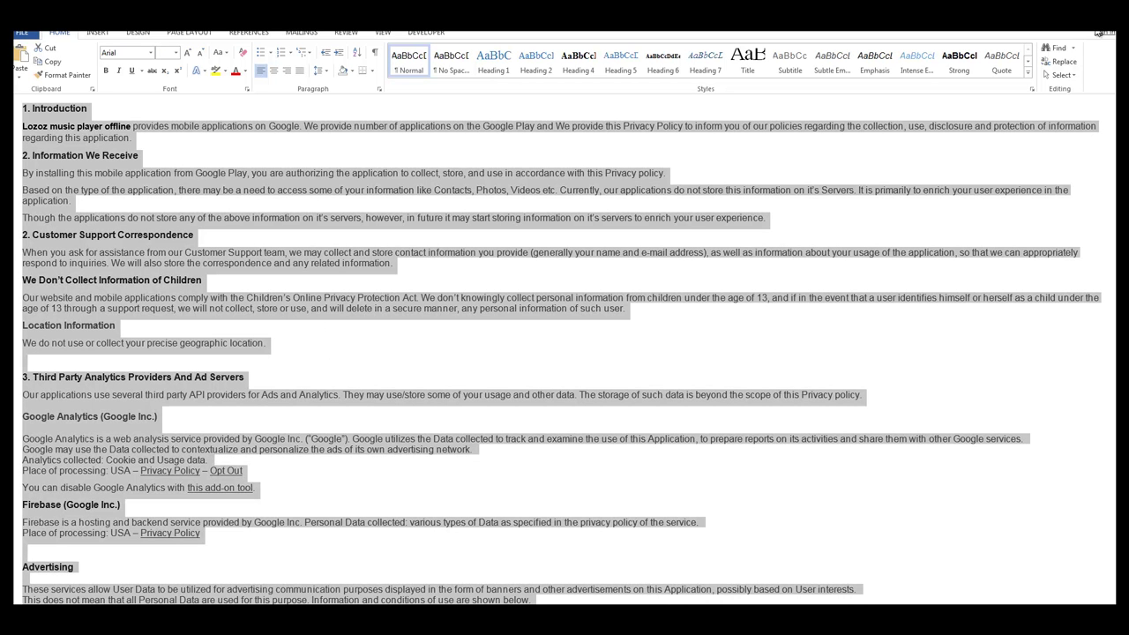
{"action": "key", "text": "alt+Tab"}
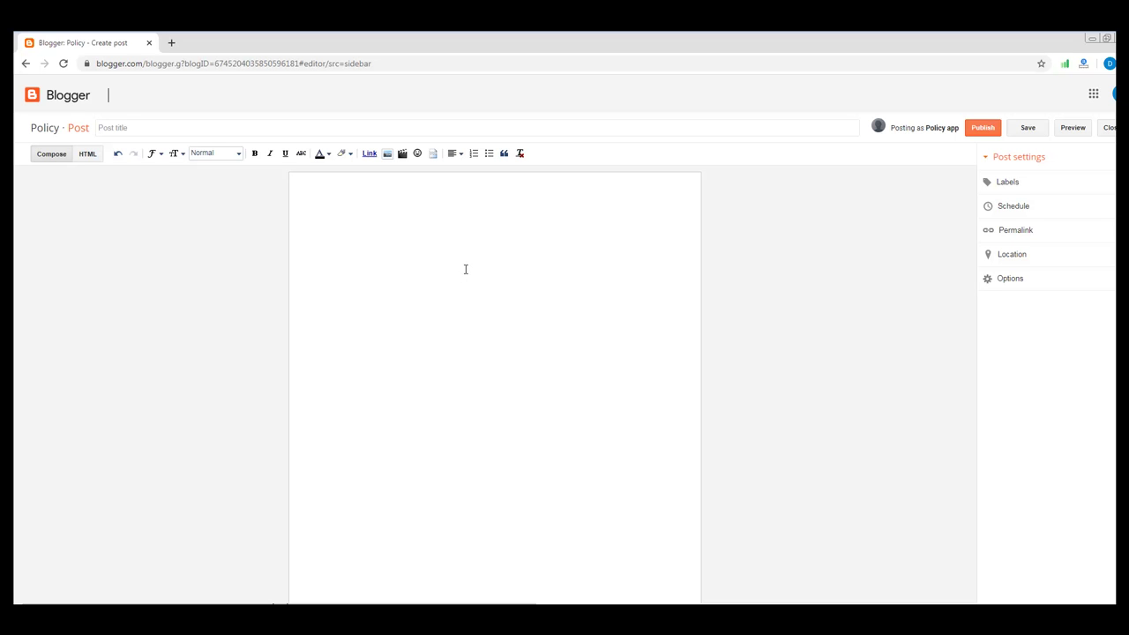
Paste the copied privacy policy text into the new post's body
{"action": "left_click", "coordinate": [400, 257]}
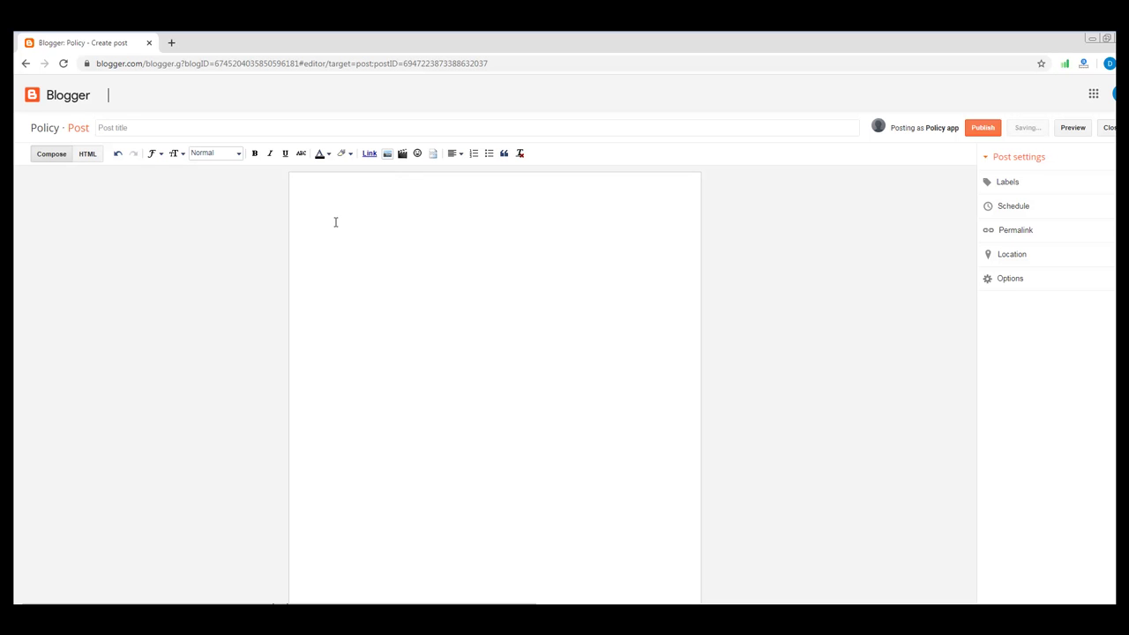
{"action": "right_click", "coordinate": [335, 223]}
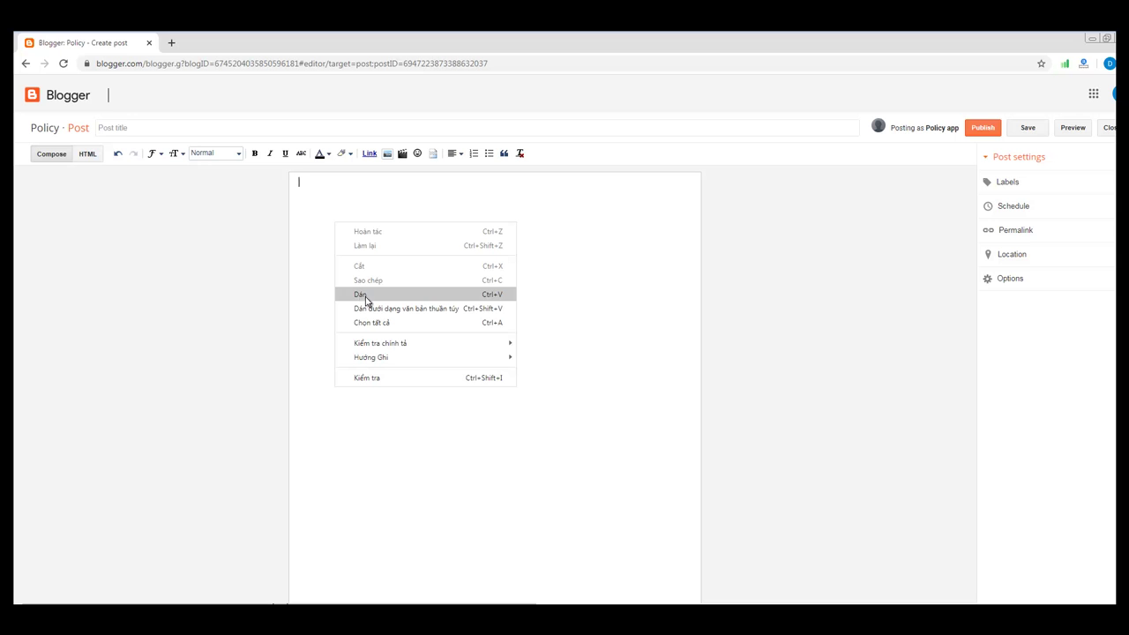
{"action": "left_click", "coordinate": [562, 296]}
{"action": "key", "text": "ctrl+v"}
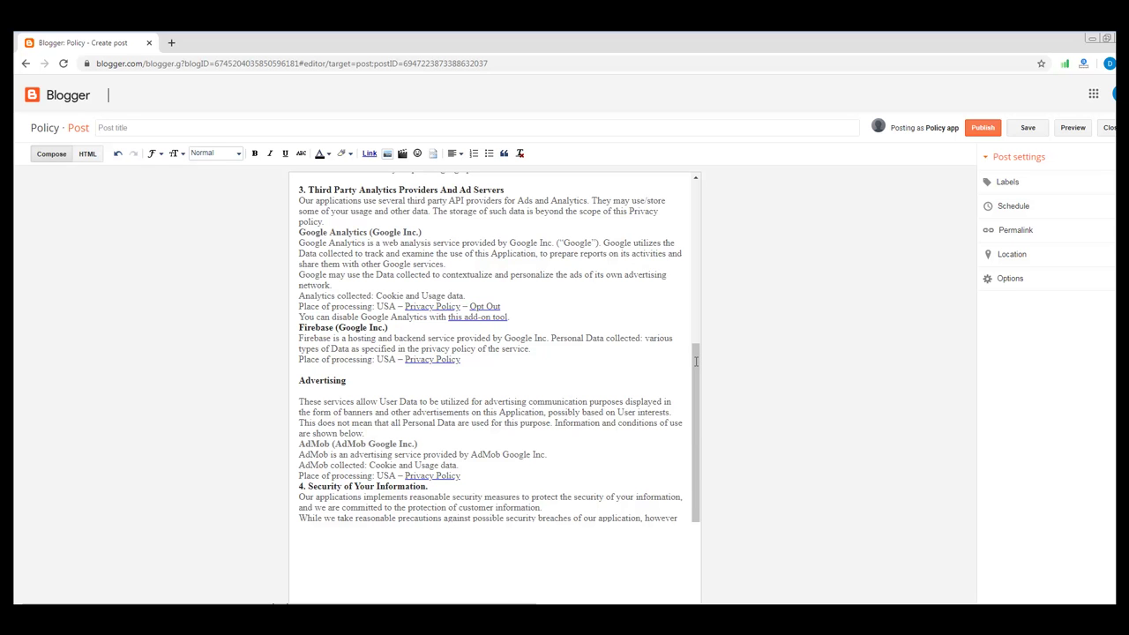
Enter the post title 'Policy Player music offline', correcting typos along the way
{"action": "left_click", "coordinate": [226, 134]}
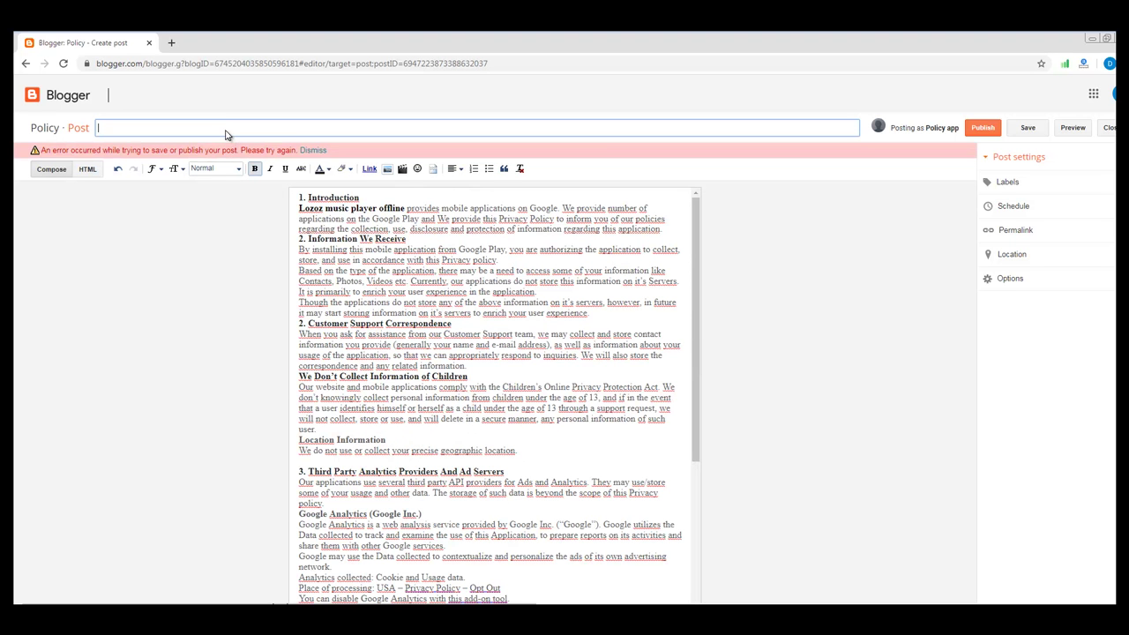
{"action": "type", "text": "Pol"}
{"action": "type", "text": "o"}
{"action": "key", "text": "BackSpace"}
{"action": "type", "text": "icy"}
{"action": "type", "text": " Pl"}
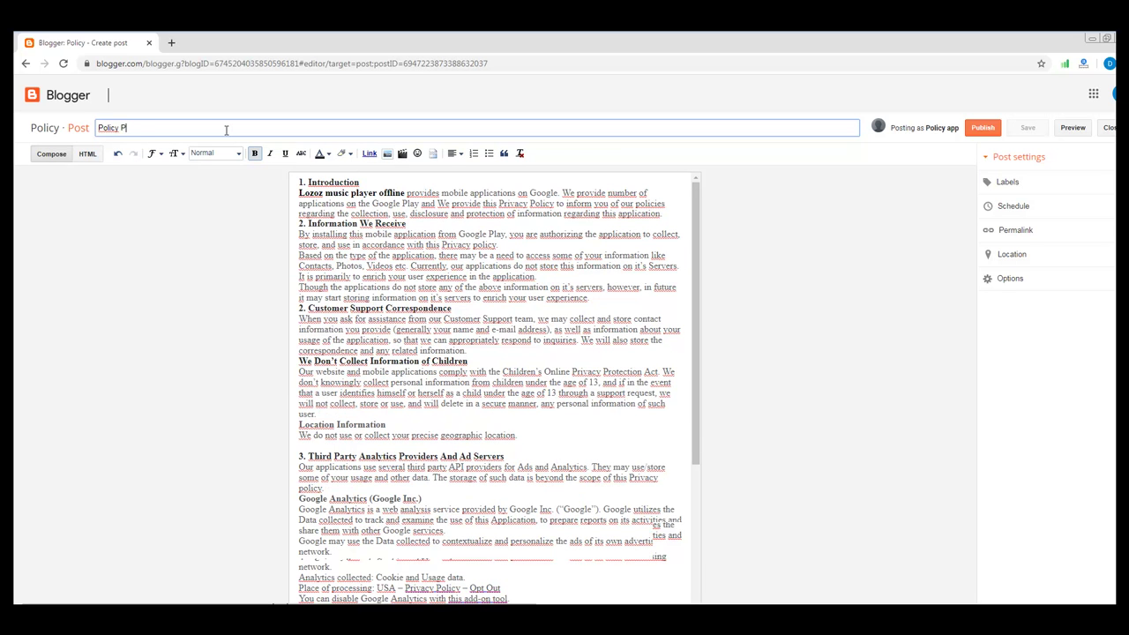
{"action": "type", "text": "ease"}
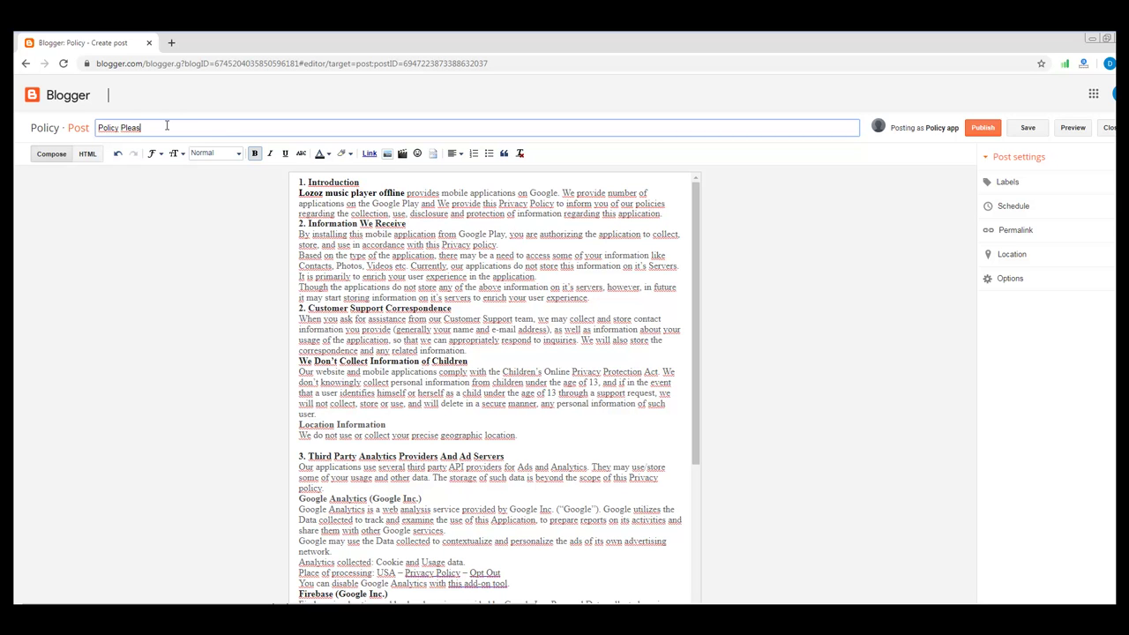
{"action": "key", "text": "BackSpace"}
{"action": "key", "text": "BackSpace"}
{"action": "type", "text": "ayer mús"}
{"action": "type", "text": " mo"}
{"action": "type", "text": "vies"}
{"action": "type", "text": "ofli"}
{"action": "type", "text": "ne"}
{"action": "left_click", "coordinate": [1017, 609]}
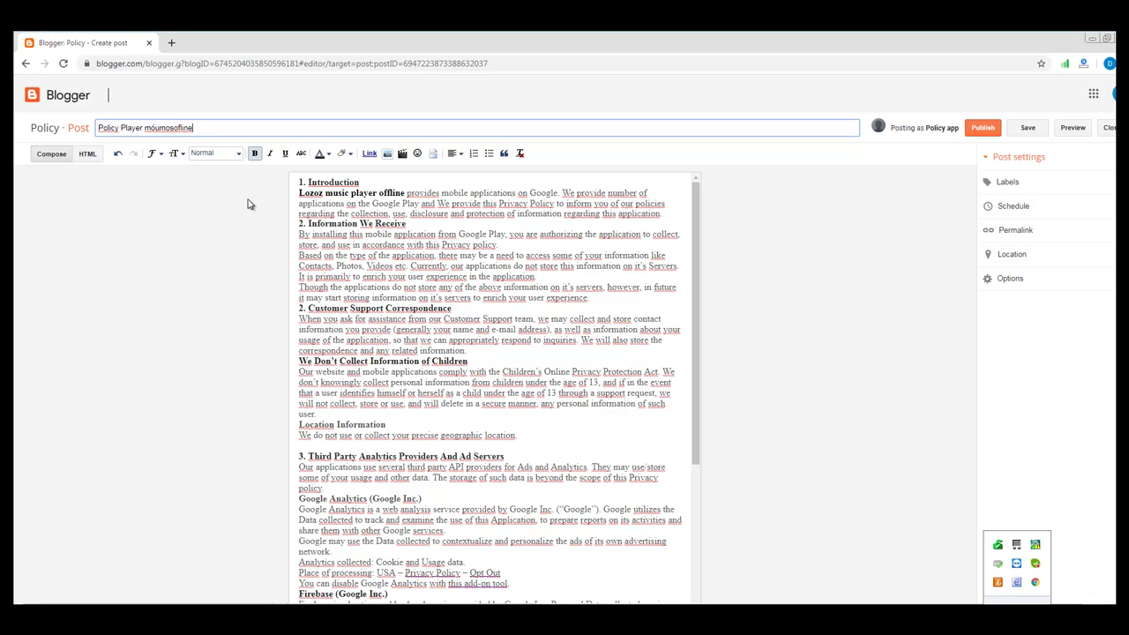
{"action": "left_click", "coordinate": [202, 130]}
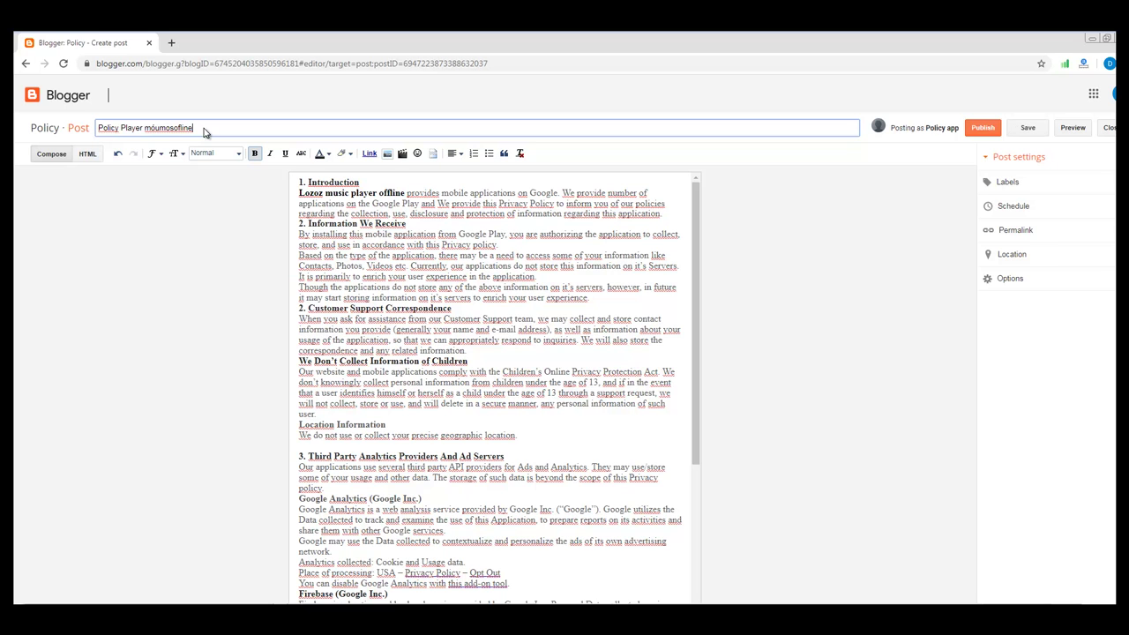
{"action": "key", "text": "BackSpace"}
{"action": "key", "text": "BackSpace"}
{"action": "key", "text": "BackSpace"}
{"action": "key", "text": "BackSpace"}
{"action": "key", "text": "BackSpace"}
{"action": "key", "text": "BackSpace"}
{"action": "key", "text": "BackSpace"}
{"action": "key", "text": "BackSpace"}
{"action": "key", "text": "BackSpace"}
{"action": "type", "text": "mus"}
{"action": "type", "text": "ic "}
{"action": "type", "text": "offline"}
Publish the 'Policy Player music offline' post to the blog
{"action": "left_click", "coordinate": [981, 132]}
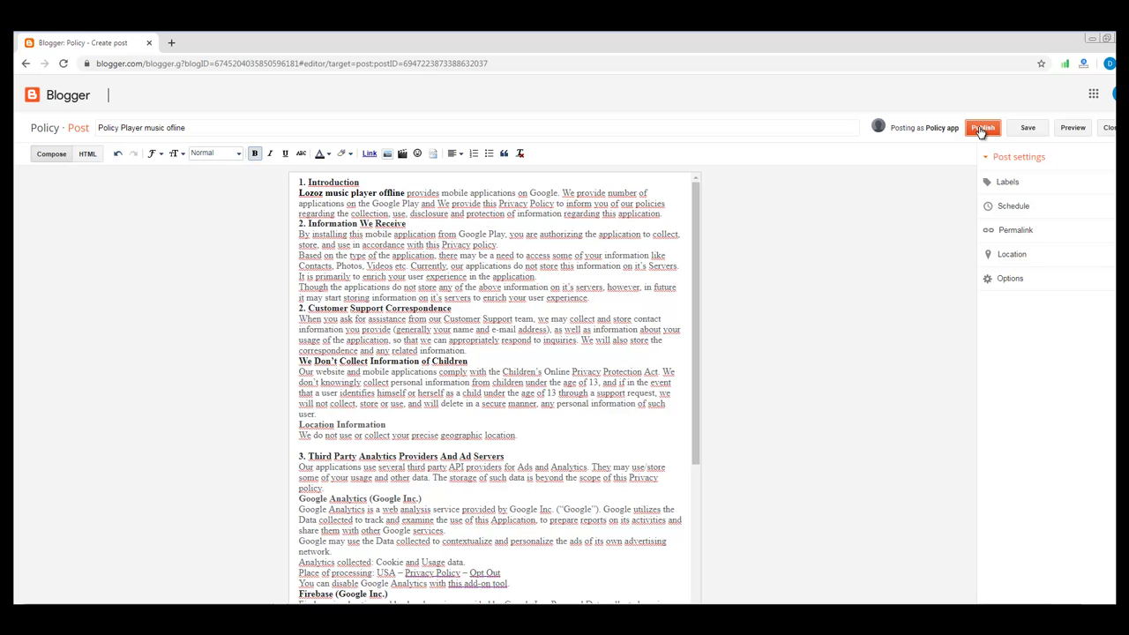
{"action": "left_click", "coordinate": [981, 130]}
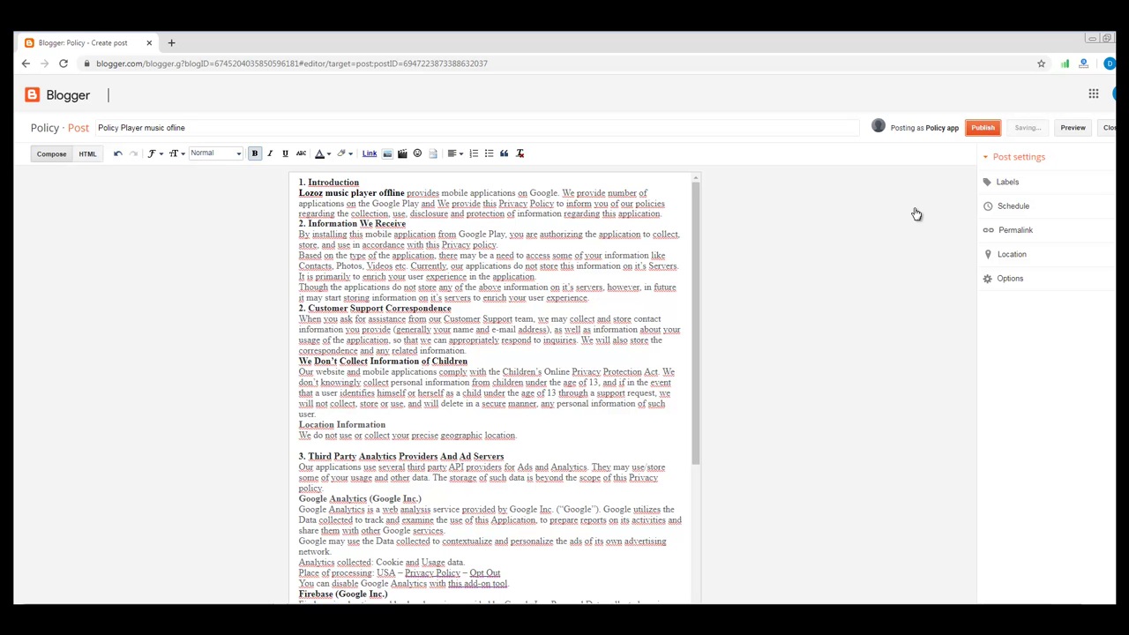